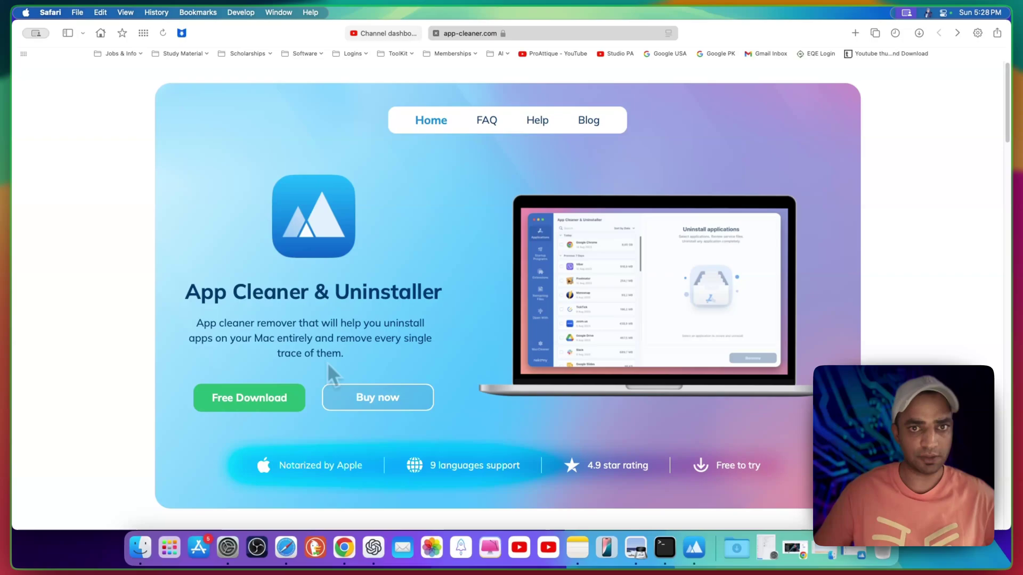
Check the site address, reveal the App_Cleaner disk image in Finder, and launch App Cleaner & Uninstaller.
{"action": "left_click", "coordinate": [464, 33]}
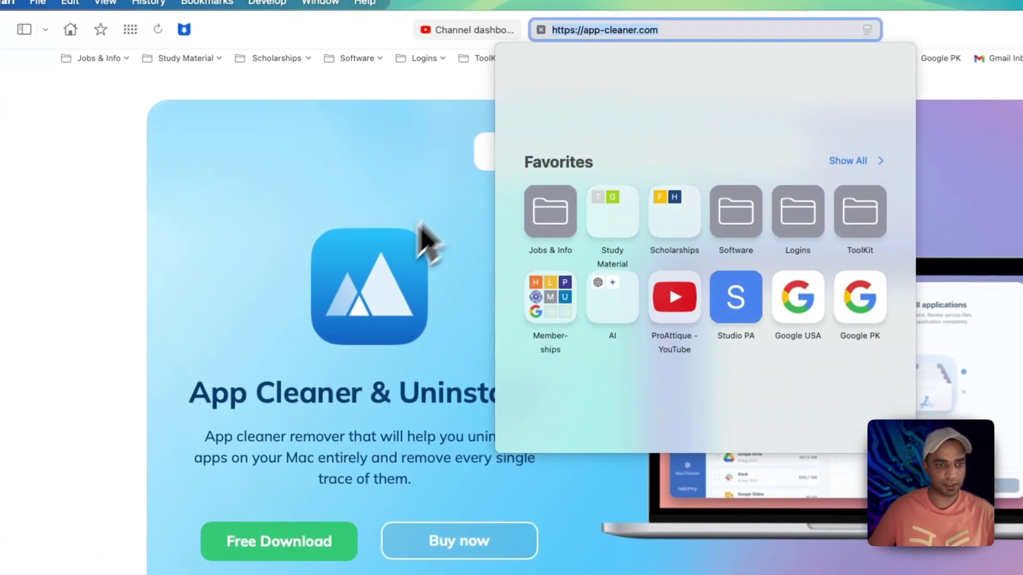
{"action": "left_click", "coordinate": [220, 284]}
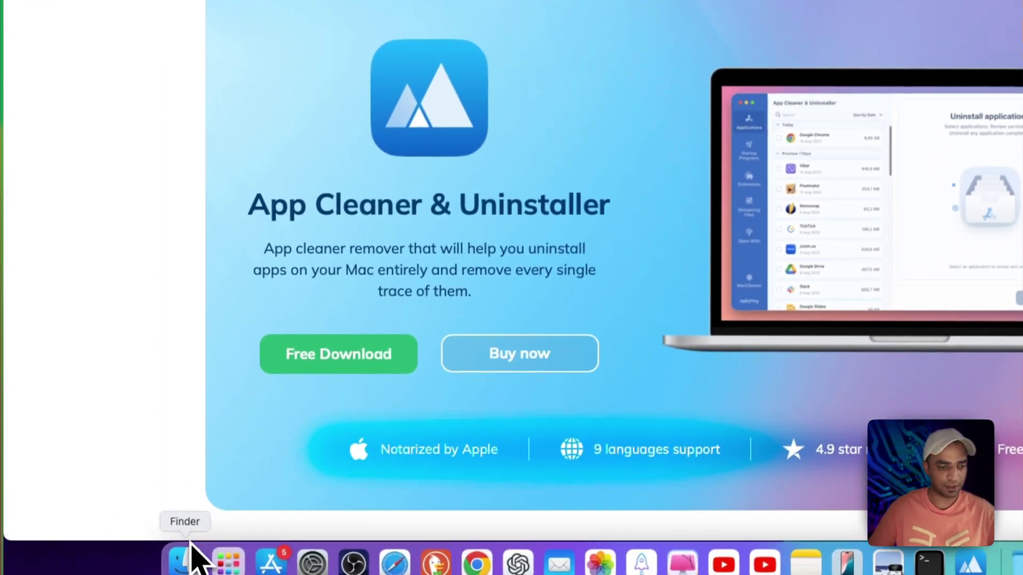
{"action": "left_click", "coordinate": [190, 555]}
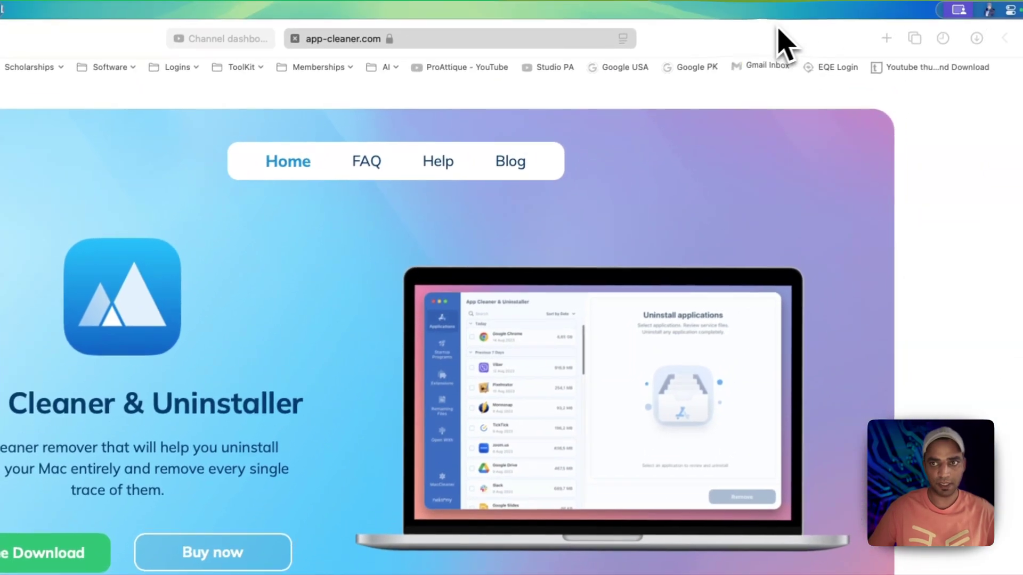
{"action": "key", "text": "super+m"}
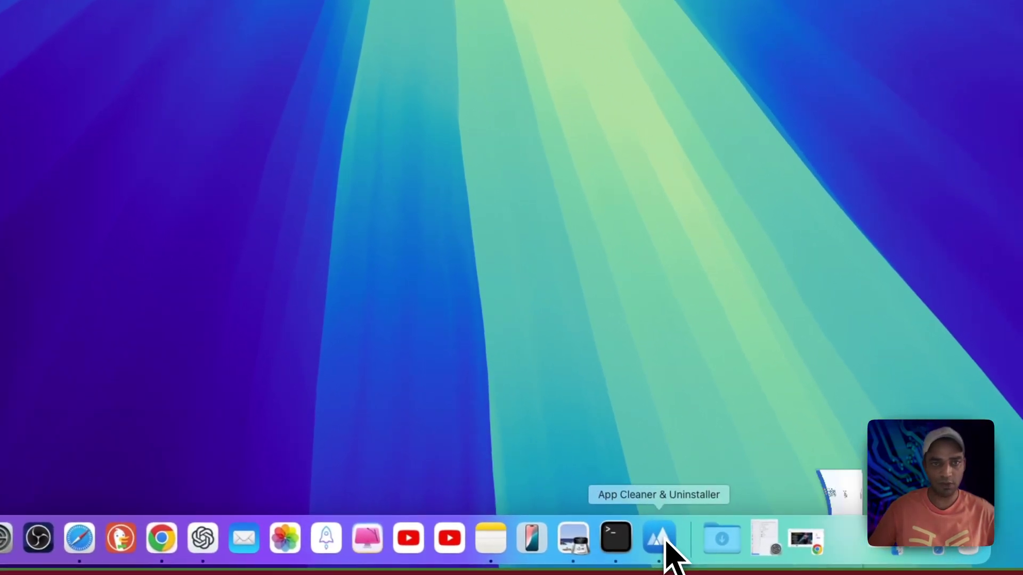
{"action": "left_click", "coordinate": [660, 539]}
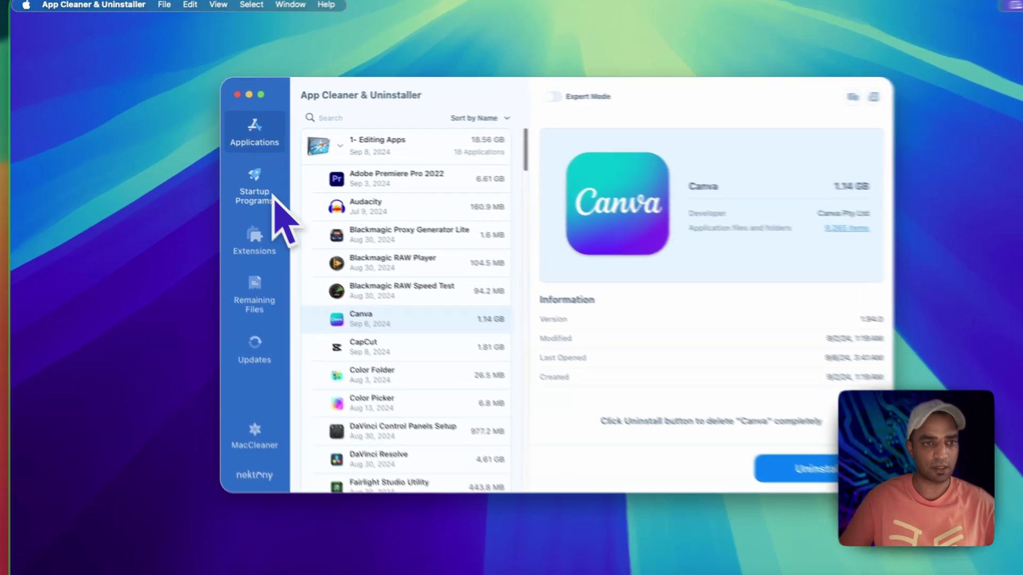
Review the Startup Programs list, then show Extensions: Installation Files 3.91 GB, Web Browser Extensions 830.8 MB.
{"action": "left_click", "coordinate": [231, 183]}
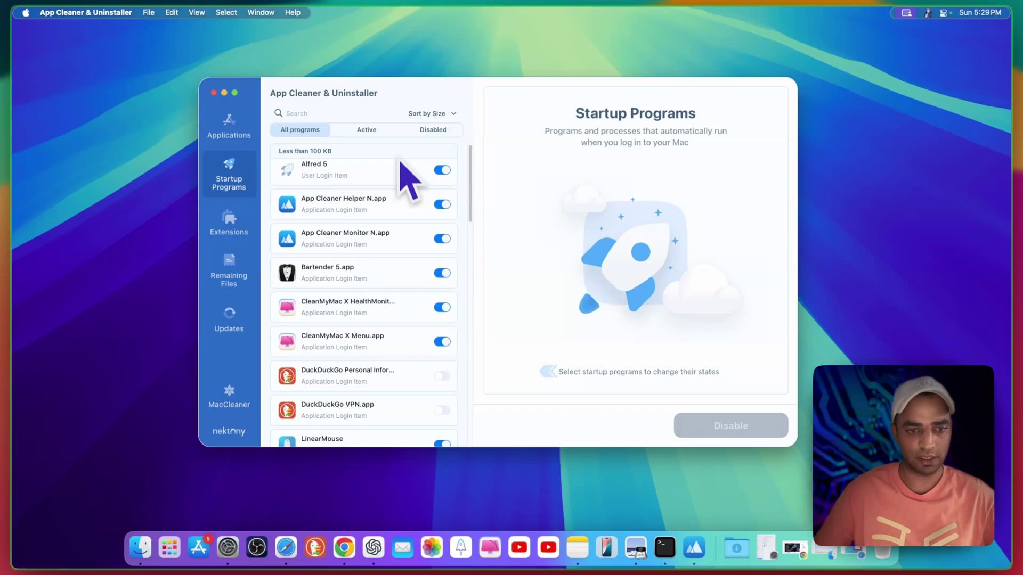
{"action": "scroll", "coordinate": [358, 401], "scroll_direction": "down", "scroll_amount": 15}
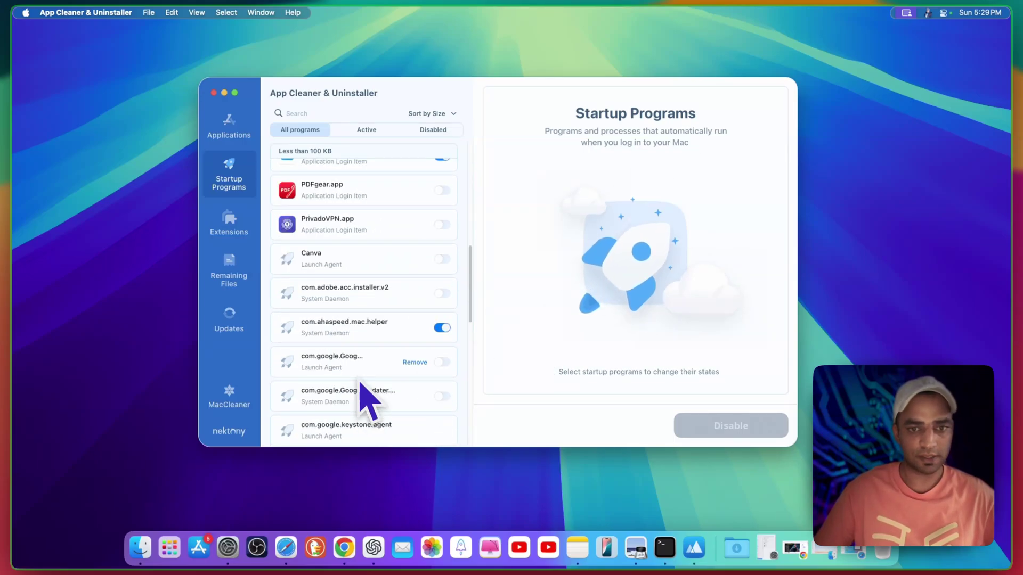
{"action": "scroll", "coordinate": [362, 378], "scroll_direction": "down", "scroll_amount": 2}
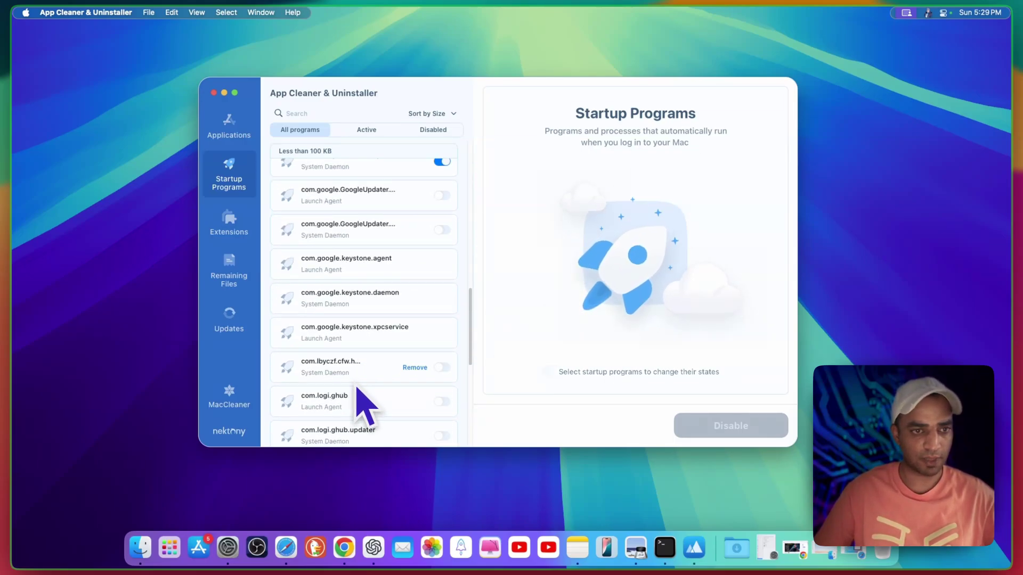
{"action": "scroll", "coordinate": [362, 405], "scroll_direction": "up", "scroll_amount": 17}
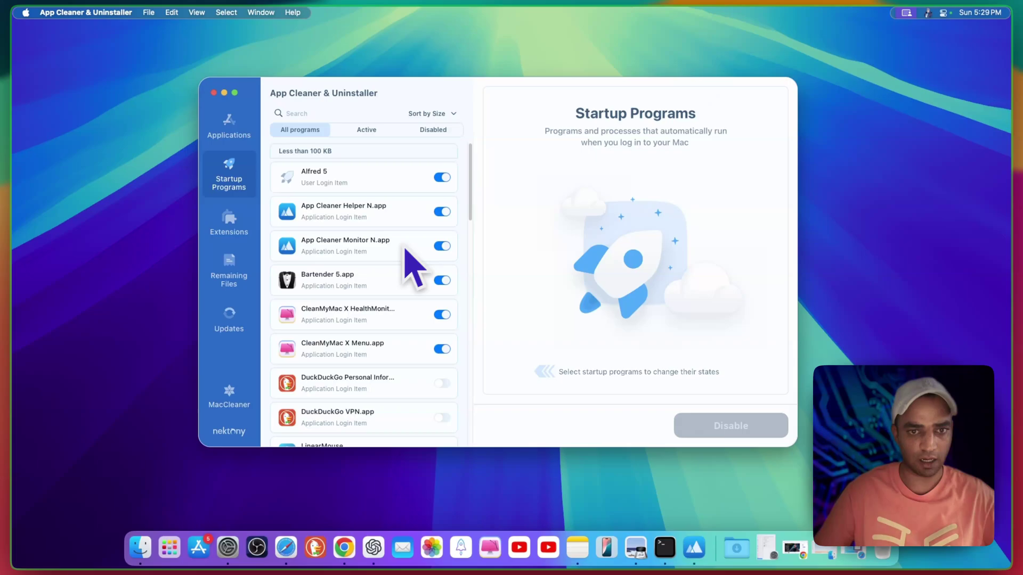
{"action": "left_click", "coordinate": [229, 224]}
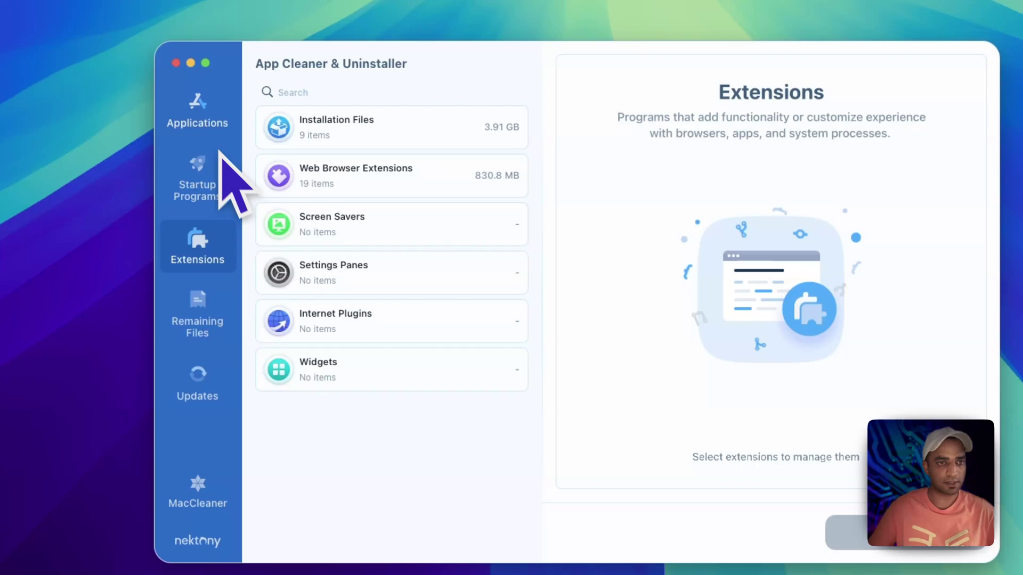
Start uninstalling Adobe Premiere Pro 2022 (6.61 GB), then cancel the removal review without deleting.
{"action": "left_click", "coordinate": [204, 128]}
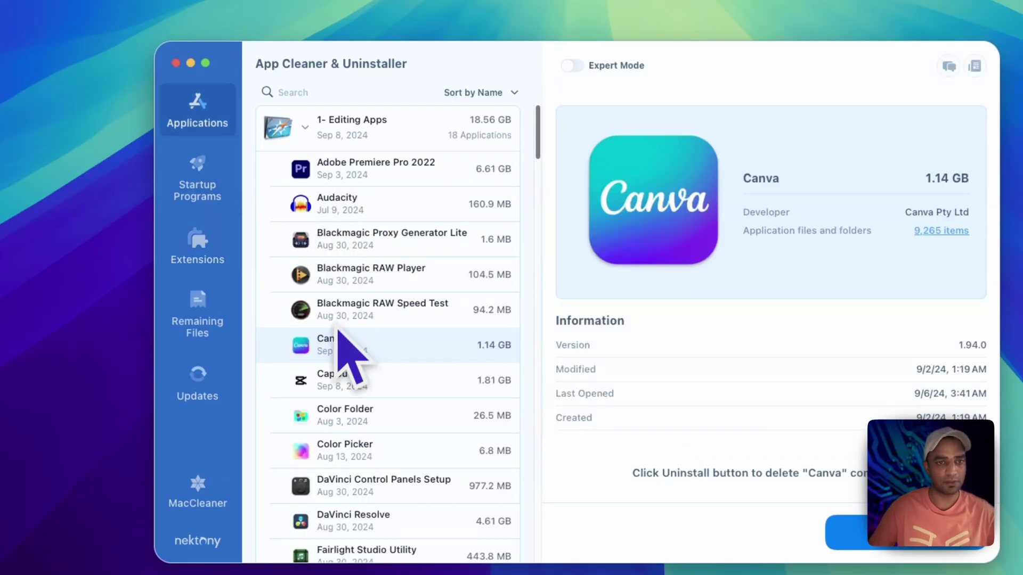
{"action": "left_click", "coordinate": [384, 176]}
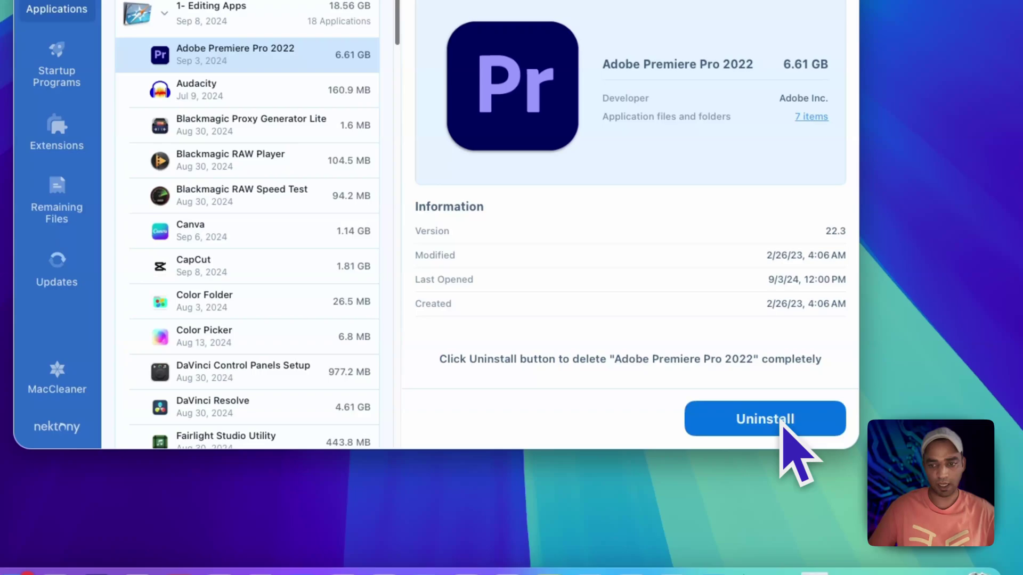
{"action": "left_click", "coordinate": [829, 459]}
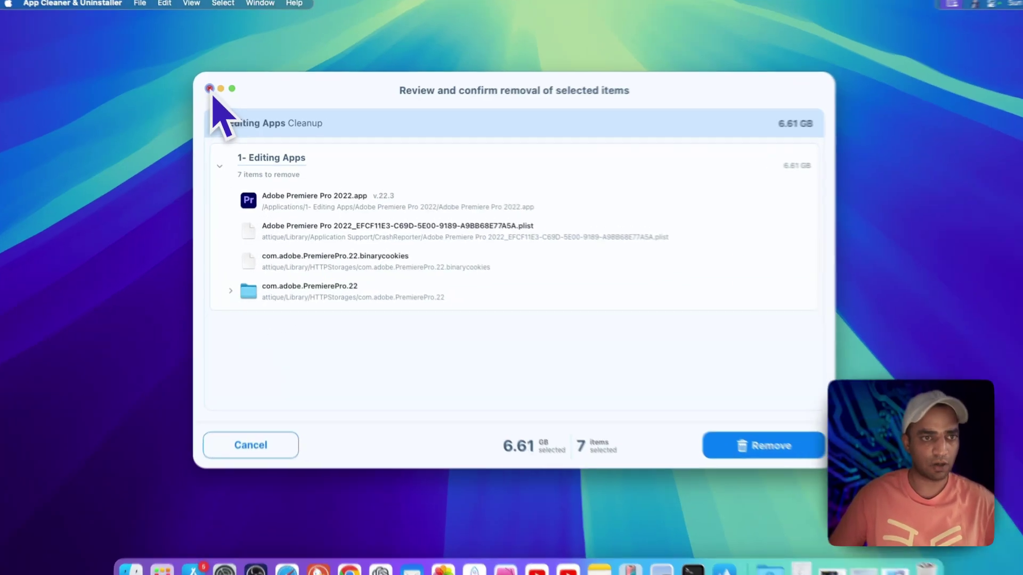
{"action": "left_click", "coordinate": [213, 92]}
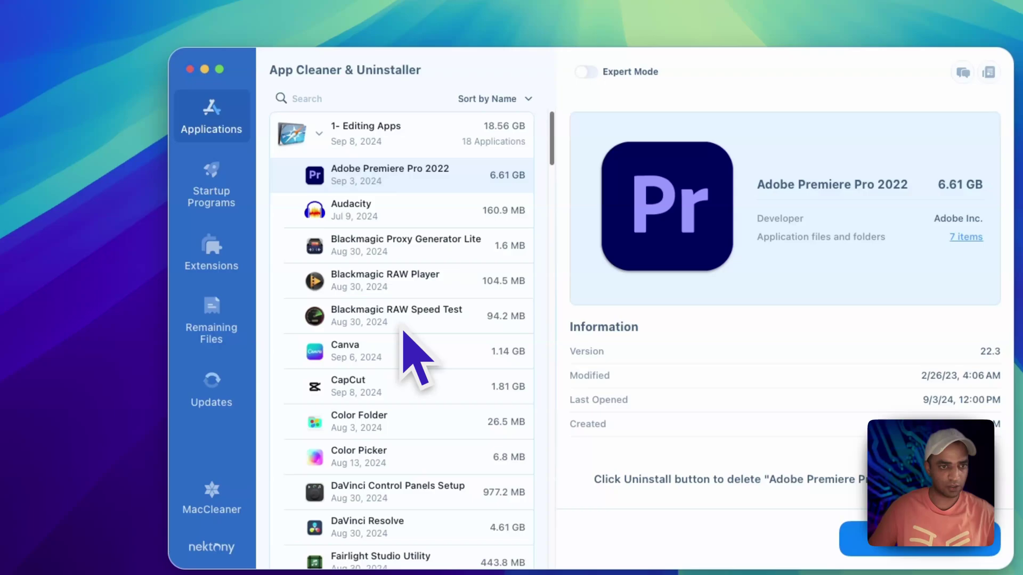
List the 9 leftover Installation Files, then show Remaining Files, led by com.xt at 533.9 MB.
{"action": "left_click", "coordinate": [205, 261]}
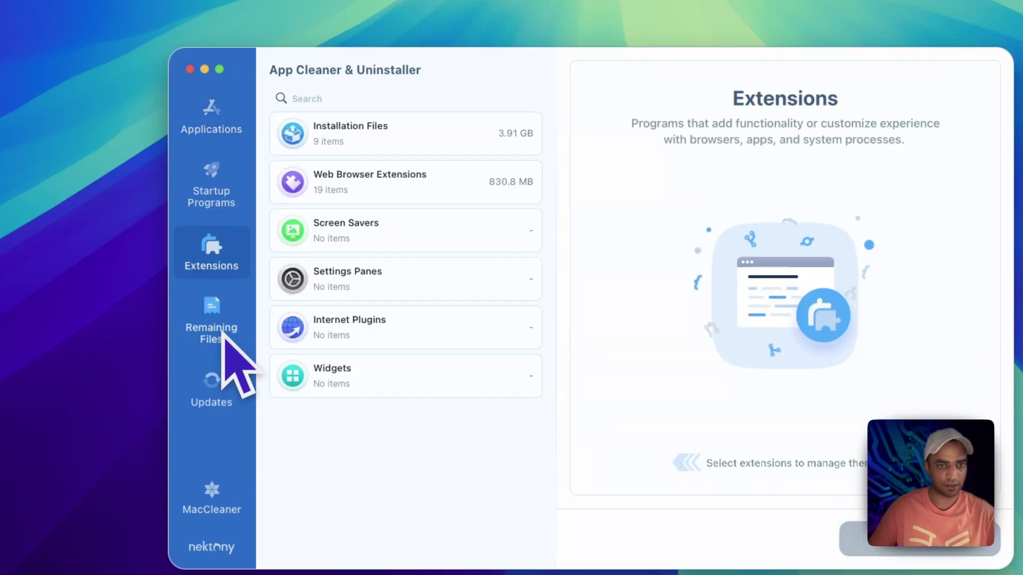
{"action": "mouse_move", "coordinate": [333, 213]}
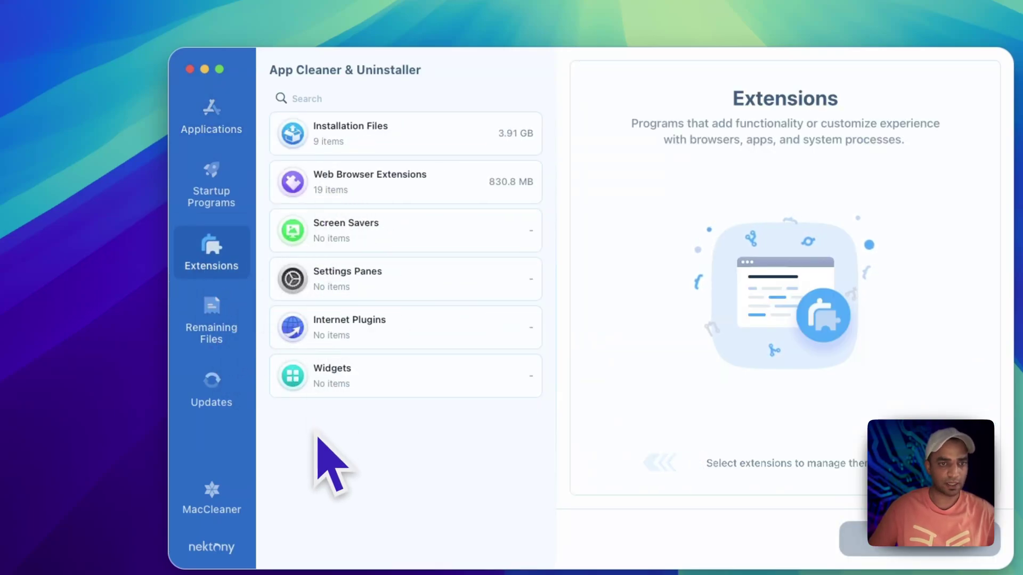
{"action": "left_click", "coordinate": [339, 156]}
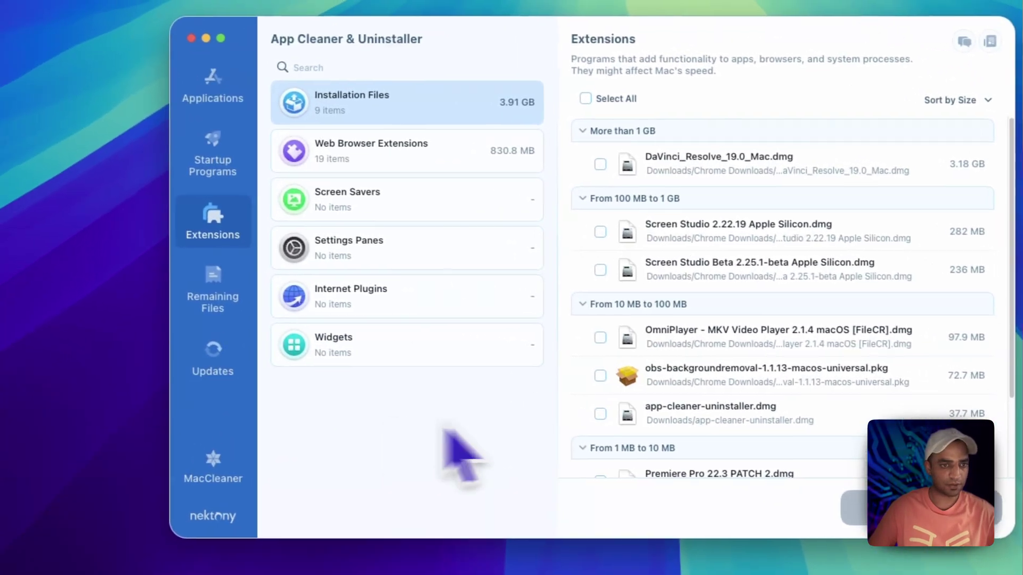
{"action": "left_click", "coordinate": [212, 291]}
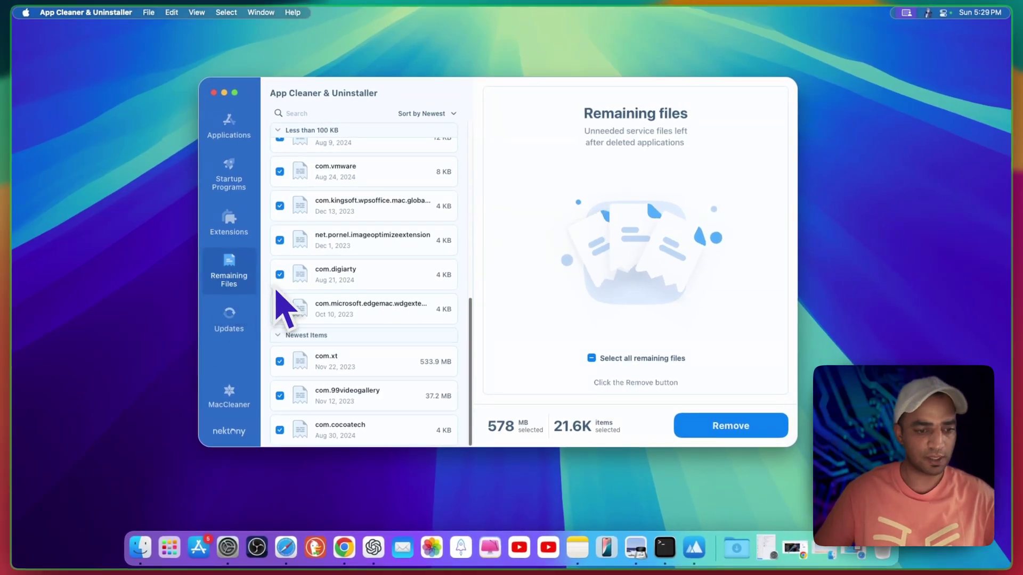
Glance at installed apps in Launchpad, then review the 578 MB of checked leftover files.
{"action": "key", "text": "F4"}
{"action": "scroll", "coordinate": [490, 307], "scroll_direction": "right", "scroll_amount": 5}
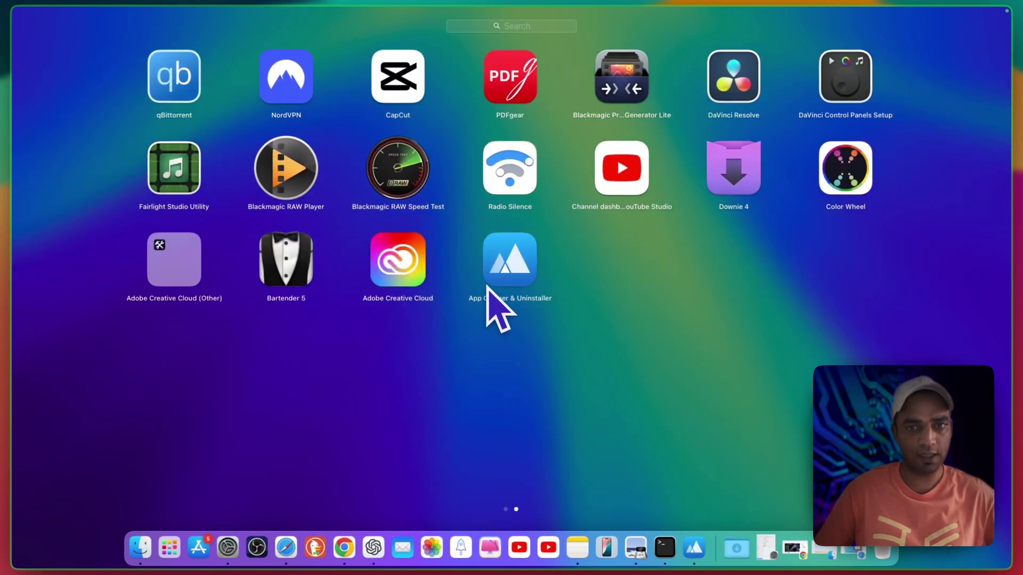
{"action": "scroll", "coordinate": [491, 309], "scroll_direction": "left", "scroll_amount": 5}
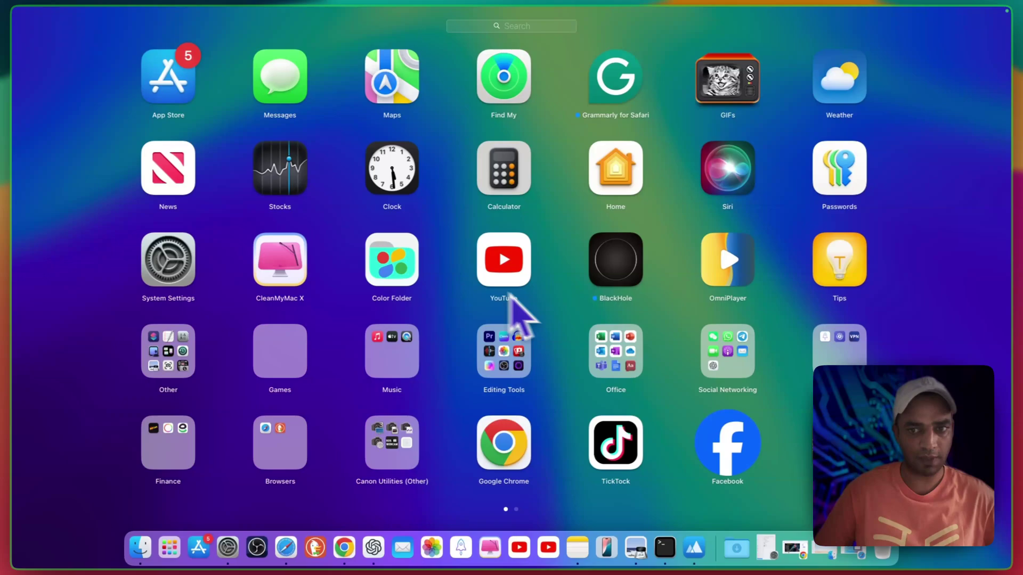
{"action": "scroll", "coordinate": [513, 315], "scroll_direction": "right", "scroll_amount": 5}
{"action": "left_click", "coordinate": [655, 332]}
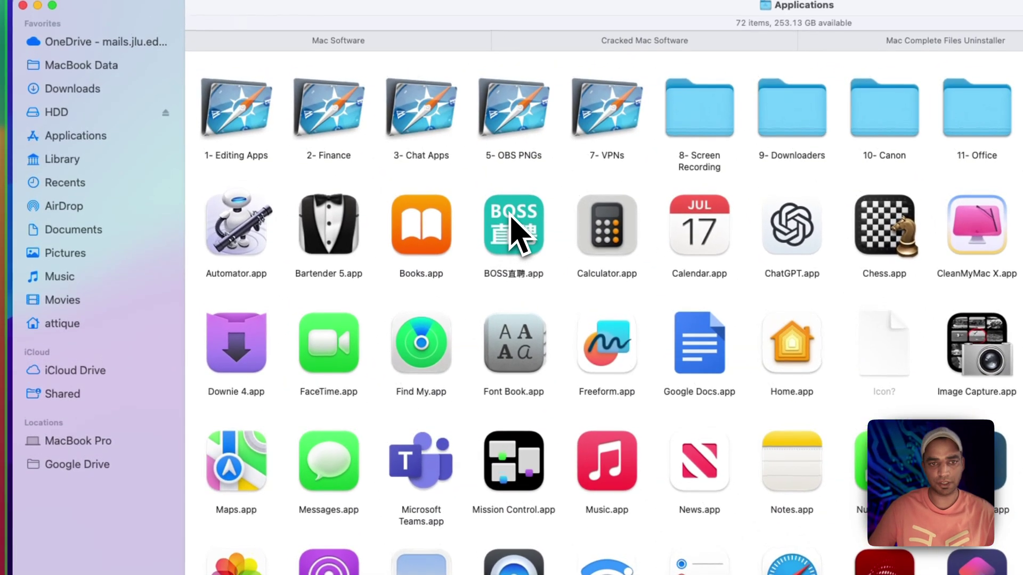
{"action": "left_click_drag", "start_coordinate": [511, 215], "coordinate": [1020, 572]}
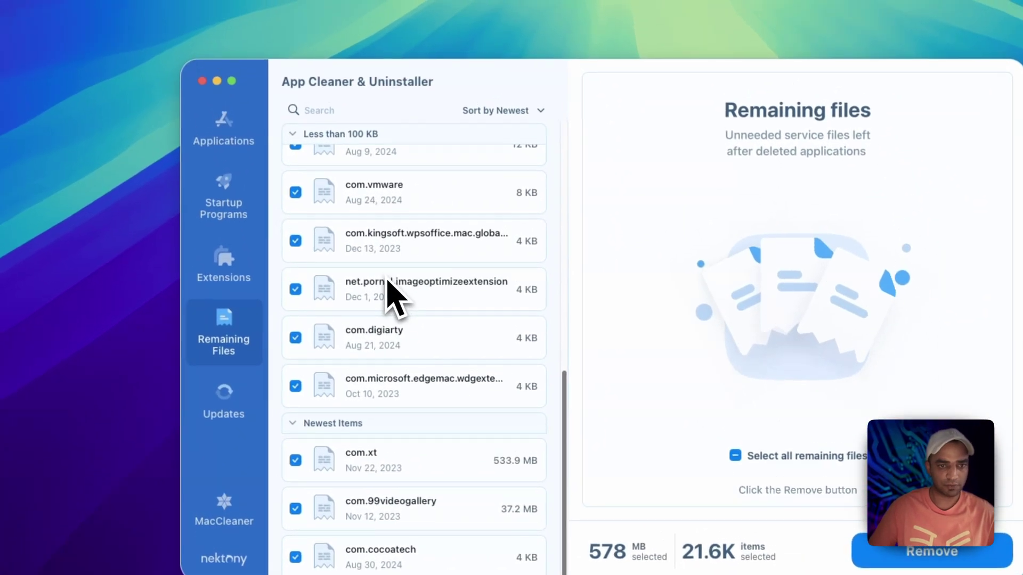
{"action": "scroll", "coordinate": [415, 320], "scroll_direction": "up", "scroll_amount": 5}
{"action": "scroll", "coordinate": [390, 333], "scroll_direction": "up", "scroll_amount": 3}
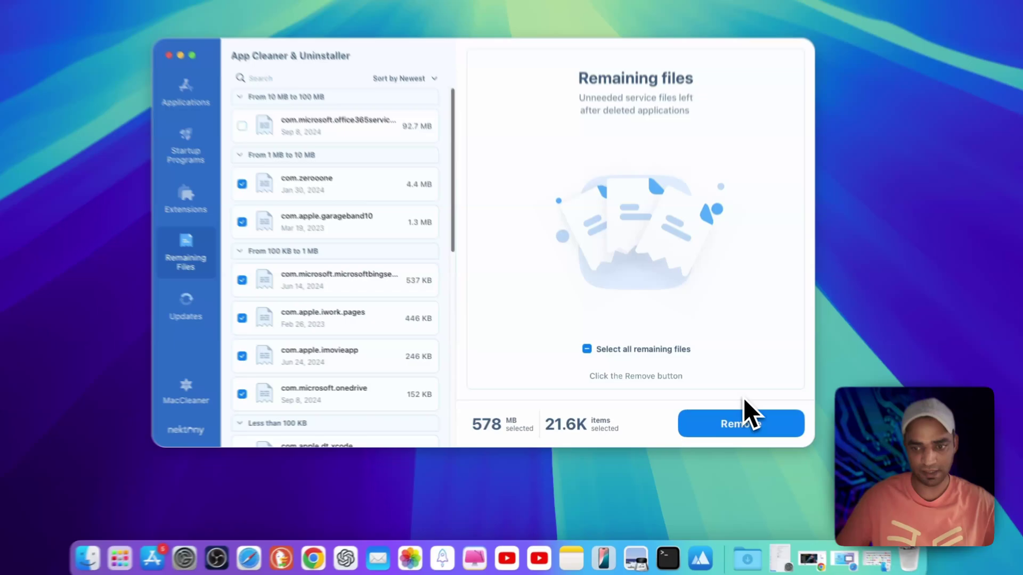
Remove the 578.3 MB of selected leftover files, inspect the unchecked Office entry, then view Updates.
{"action": "left_click", "coordinate": [725, 426]}
{"action": "scroll", "coordinate": [634, 338], "scroll_direction": "down", "scroll_amount": 5}
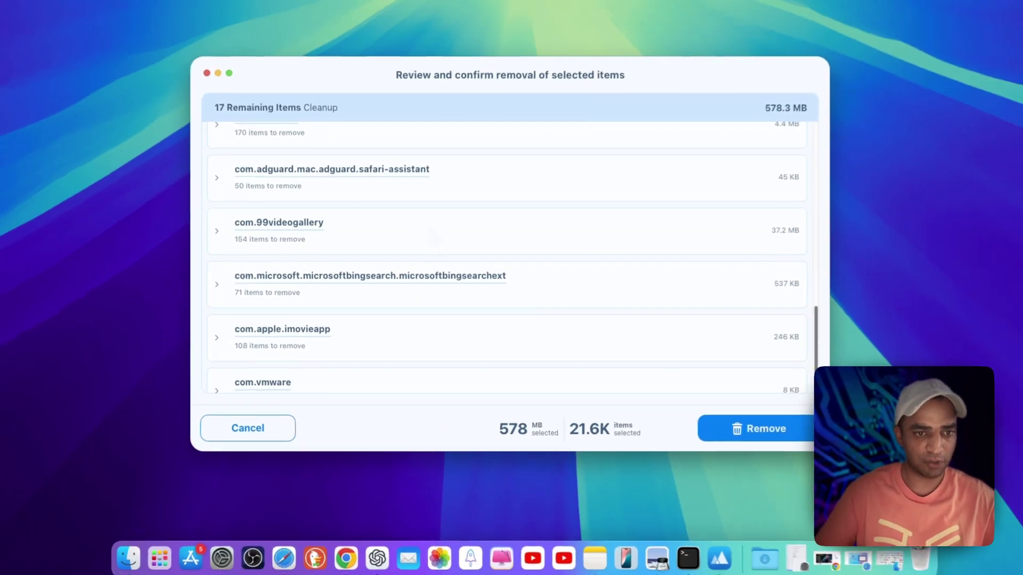
{"action": "scroll", "coordinate": [426, 242], "scroll_direction": "down", "scroll_amount": 1}
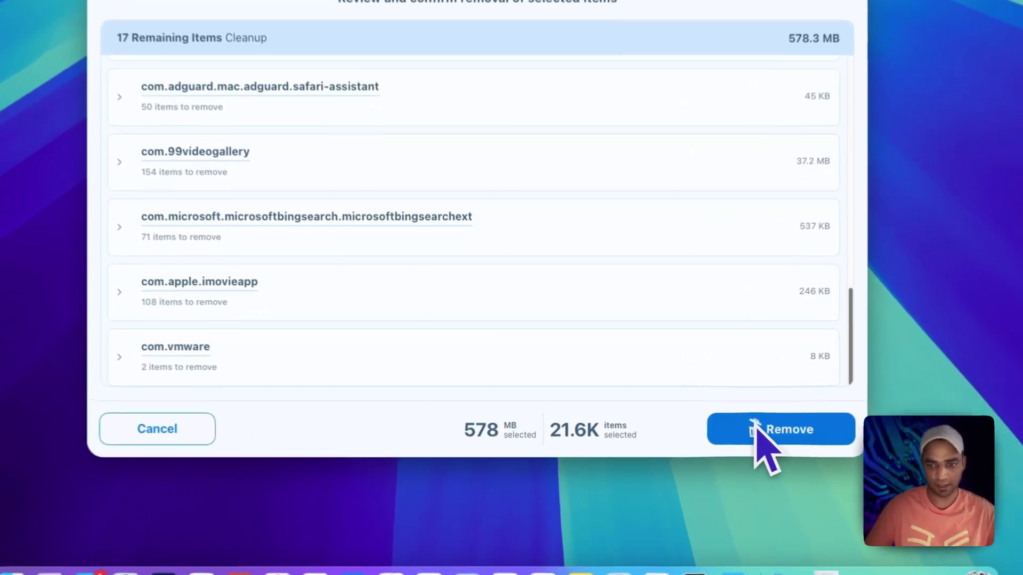
{"action": "left_click", "coordinate": [715, 422]}
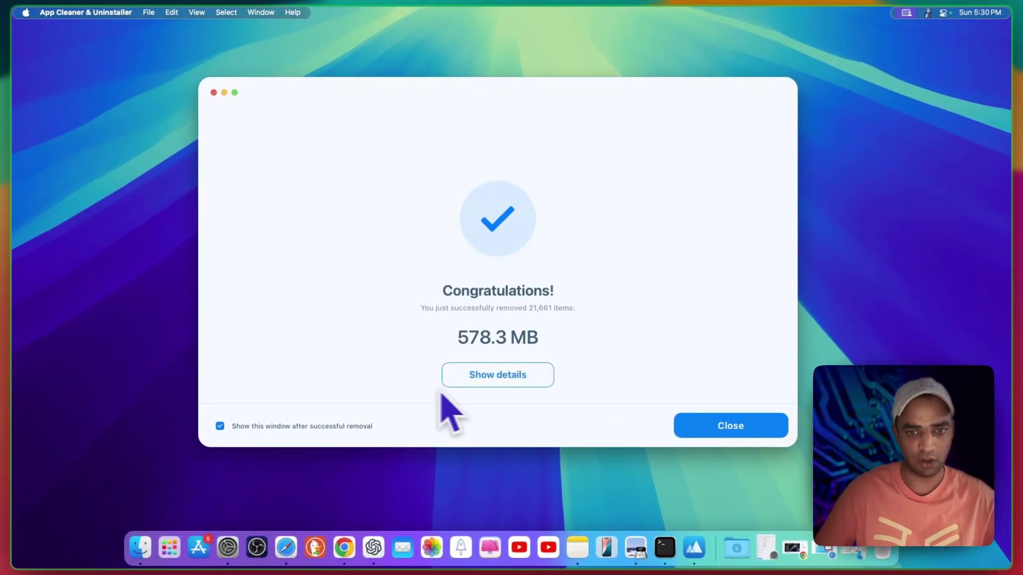
{"action": "left_click", "coordinate": [730, 426]}
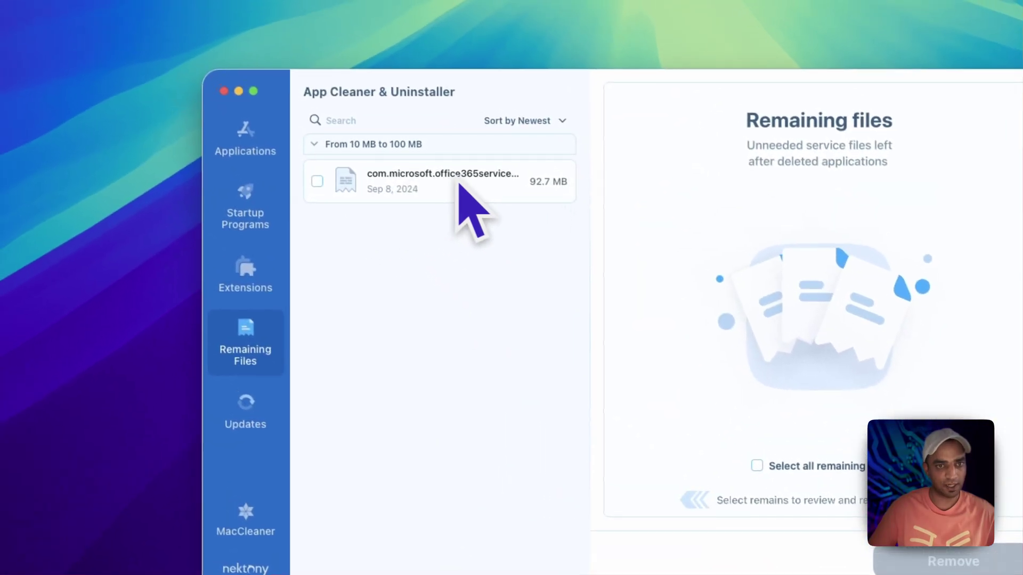
{"action": "left_click", "coordinate": [291, 66]}
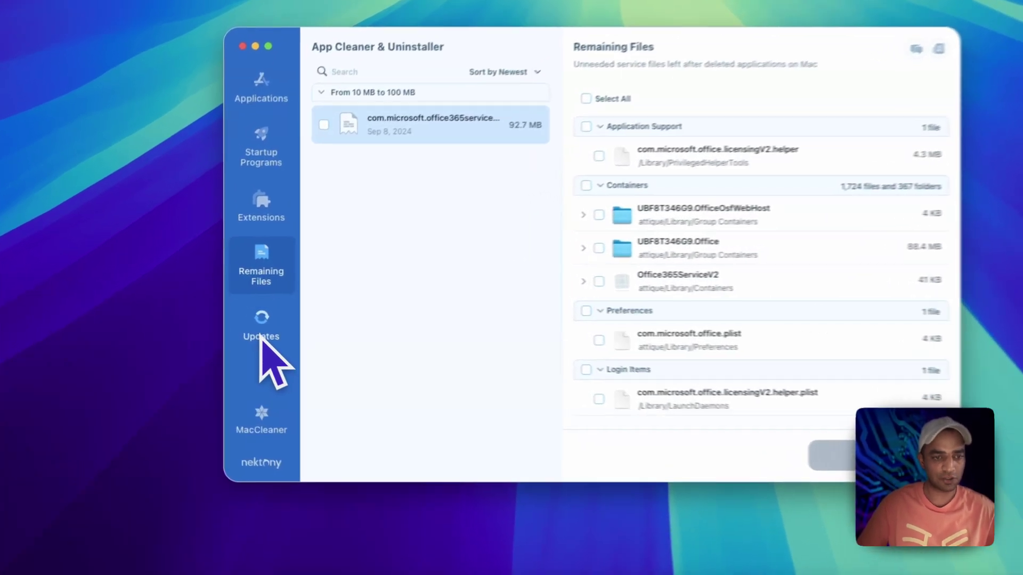
{"action": "left_click", "coordinate": [229, 325]}
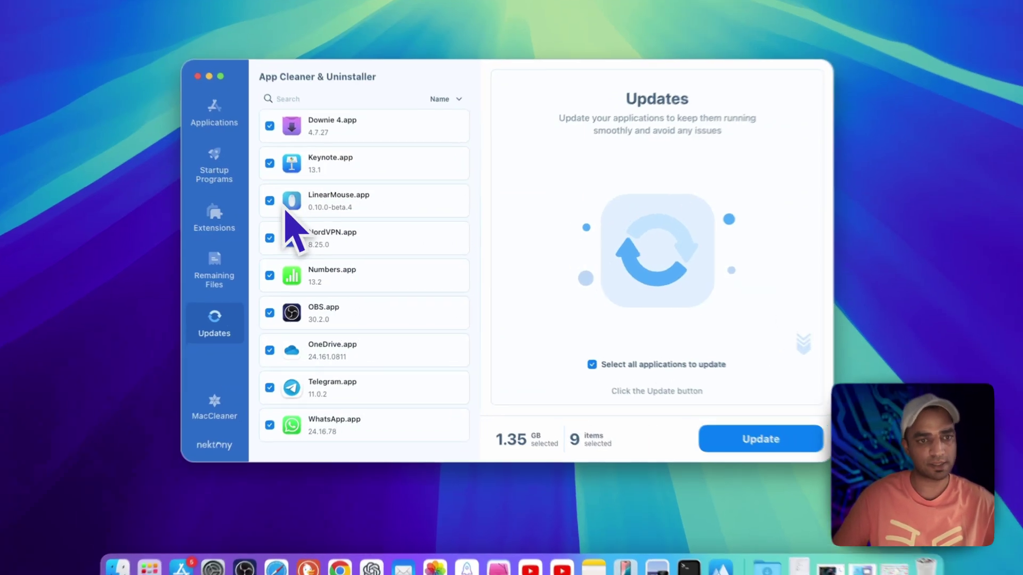
Deselect LinearMouse and Numbers, and update only NordVPN to version 8.26.0 (93 MB).
{"action": "left_click", "coordinate": [280, 206]}
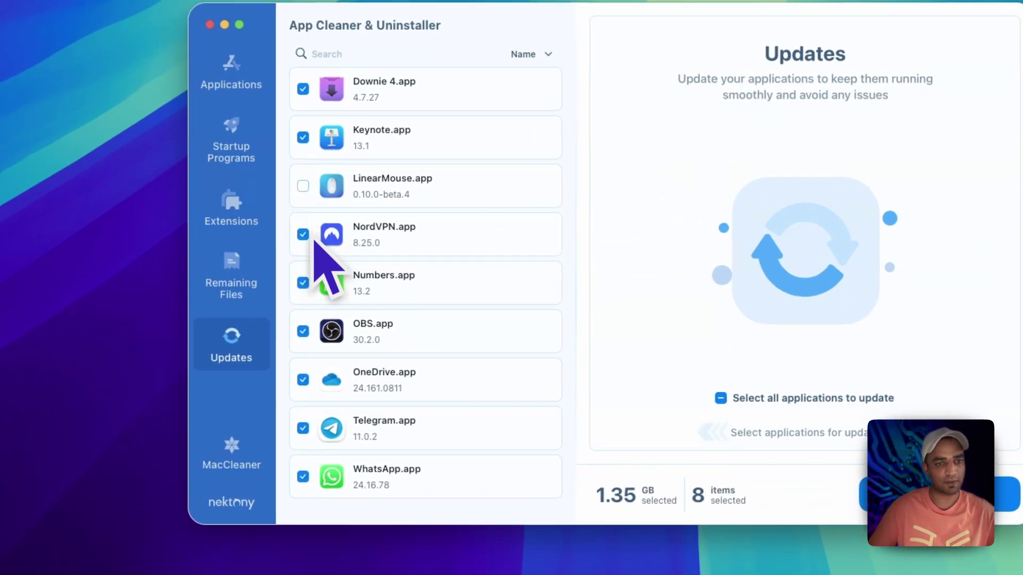
{"action": "left_click", "coordinate": [308, 288]}
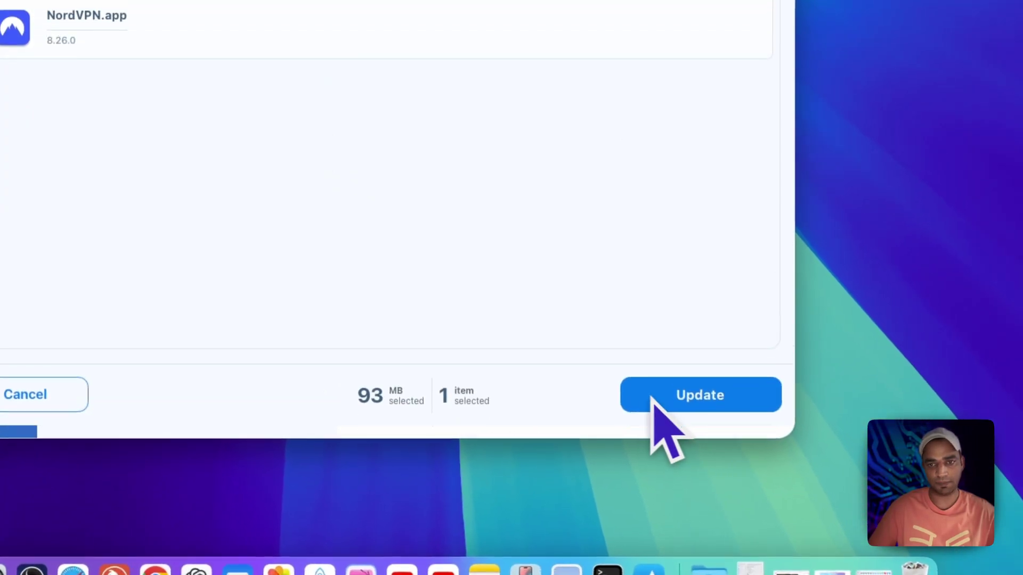
{"action": "left_click", "coordinate": [820, 493]}
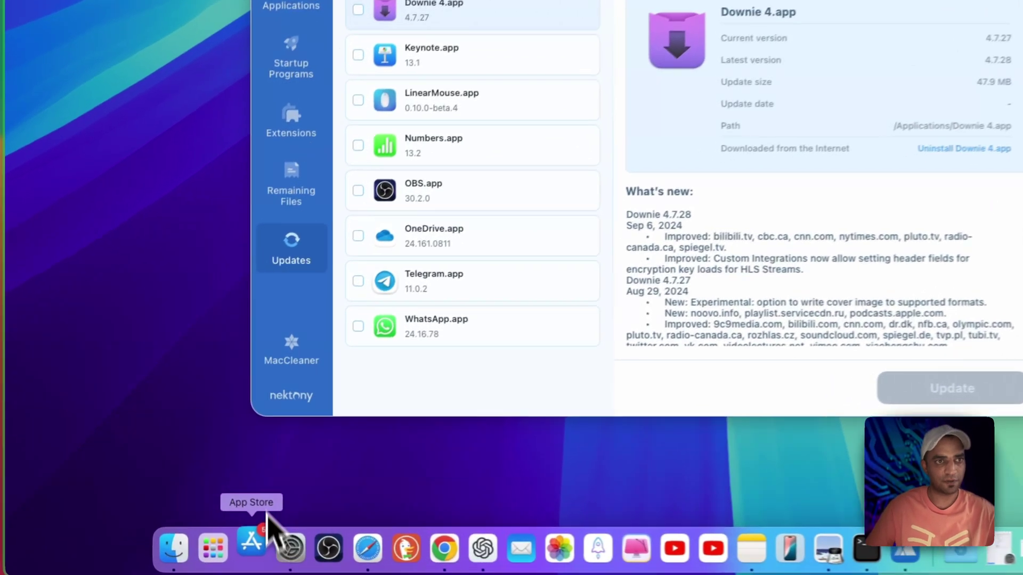
Search the App Store for 'nord' to confirm NordVPN shows as installed.
{"action": "left_click", "coordinate": [198, 547]}
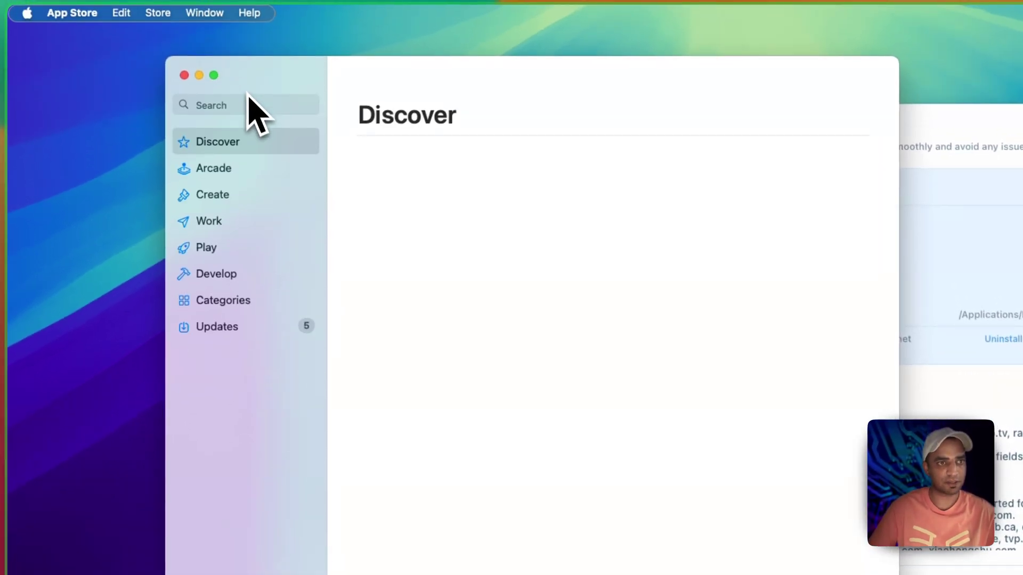
{"action": "left_click", "coordinate": [241, 113]}
{"action": "type", "text": "no"}
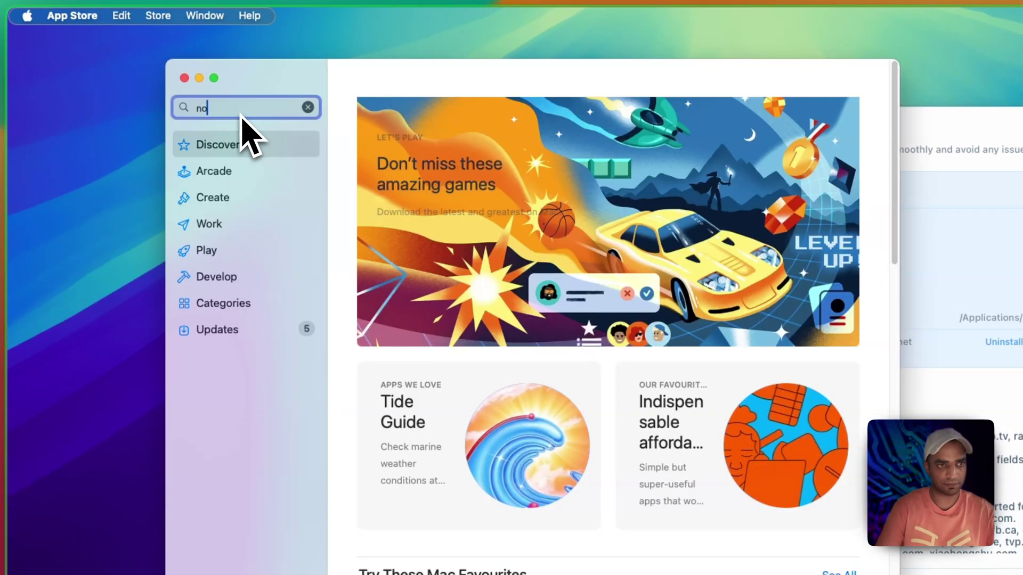
{"action": "type", "text": "rd"}
{"action": "key", "text": "Return"}
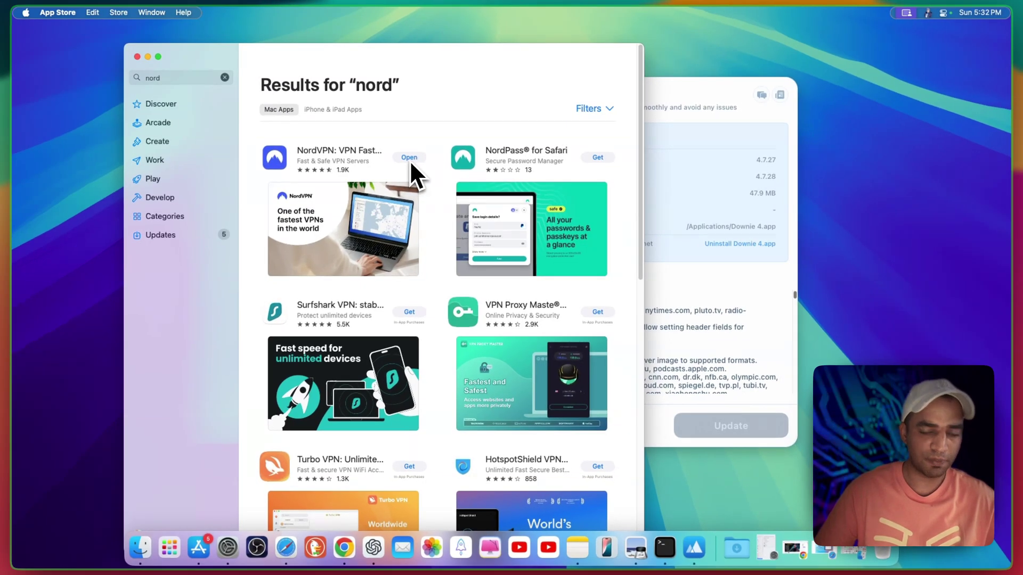
Bring App Cleaner back to the front and show the MacCleaner Pro overview with its companion tools.
{"action": "left_click", "coordinate": [727, 109]}
{"action": "left_click", "coordinate": [228, 396]}
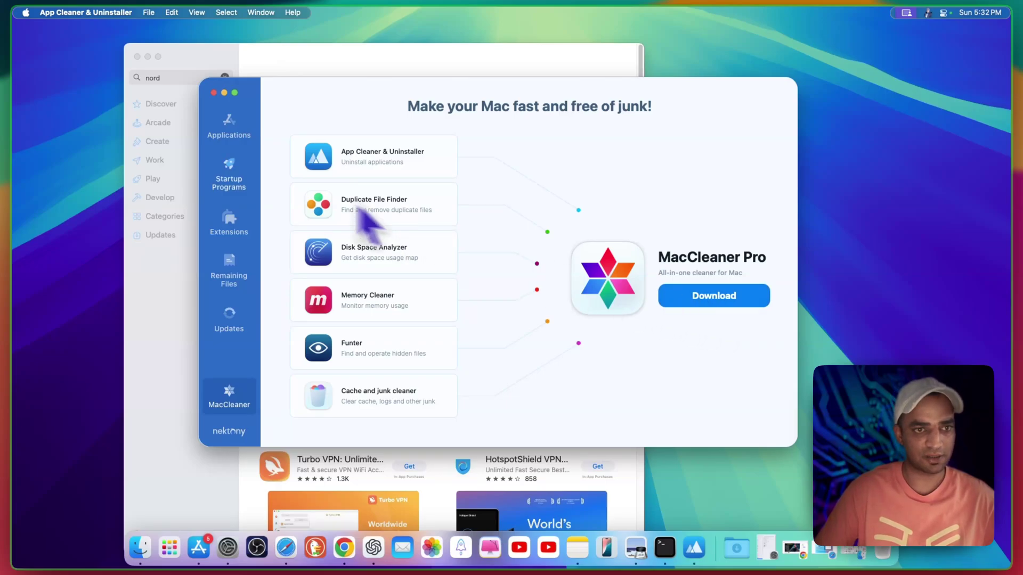
Return to the Applications list and scroll through the installed apps.
{"action": "left_click", "coordinate": [229, 125]}
{"action": "scroll", "coordinate": [362, 229], "scroll_direction": "down", "scroll_amount": 3}
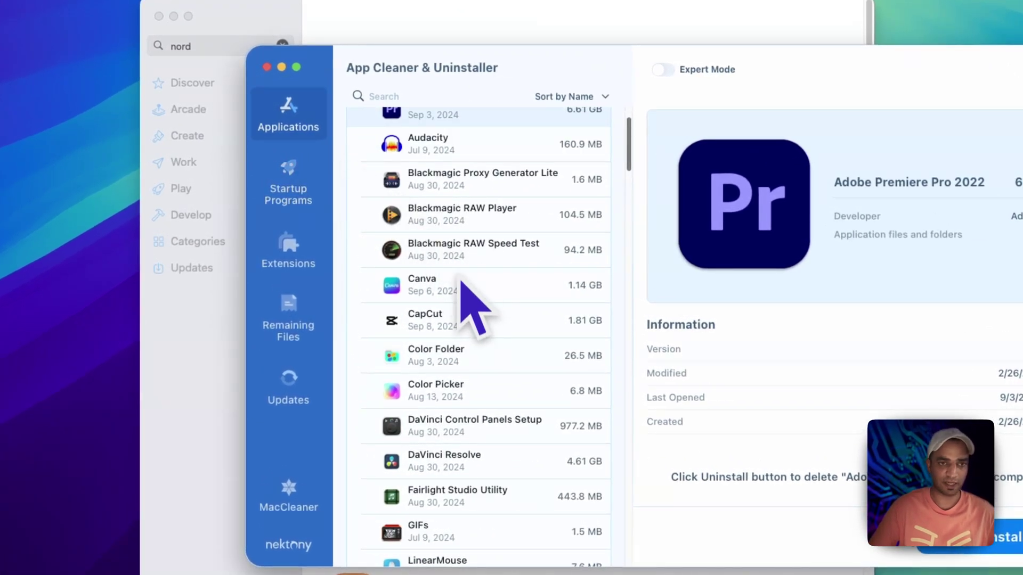